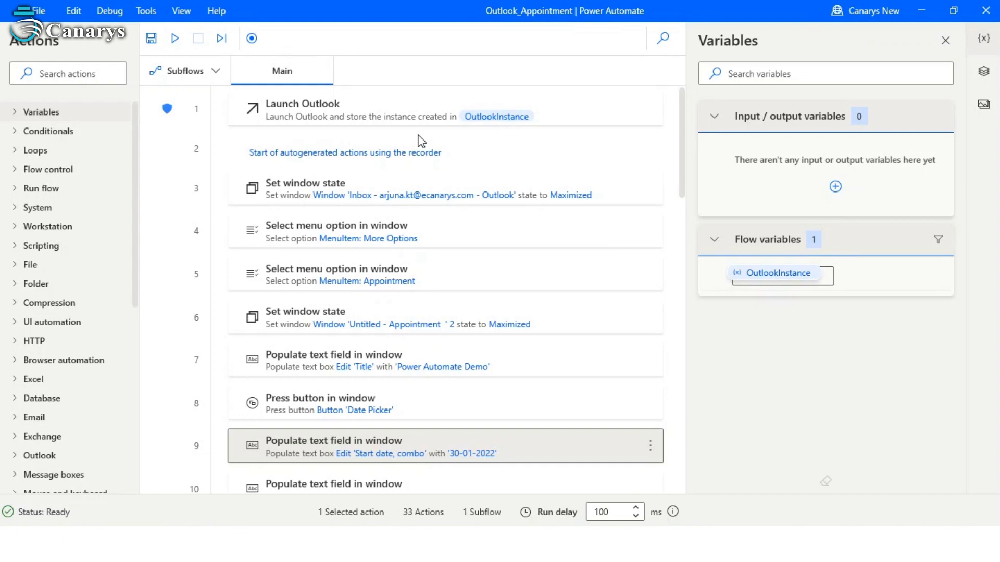
key("Down")
key("Down")
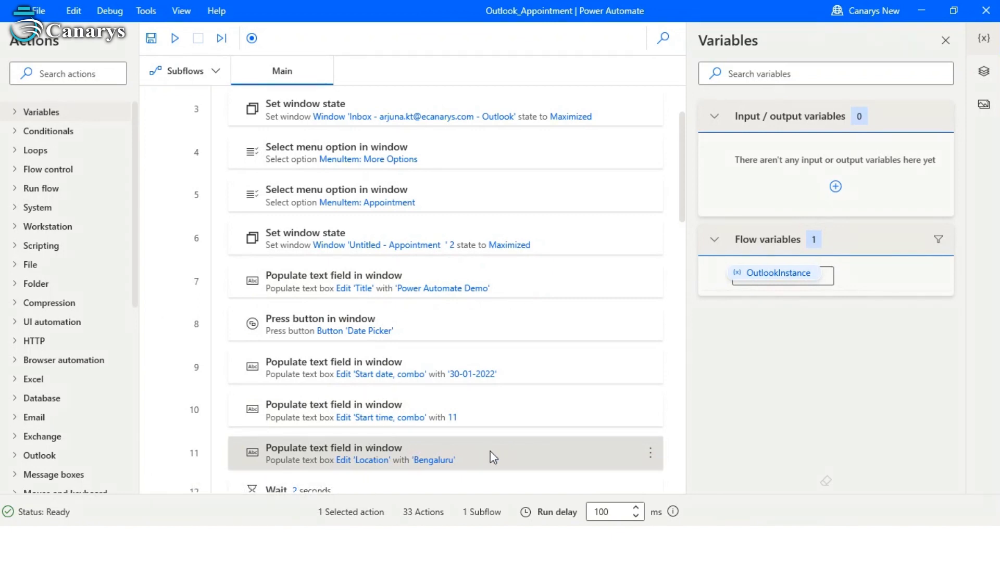
key("Down")
key("Down")
key("Down")
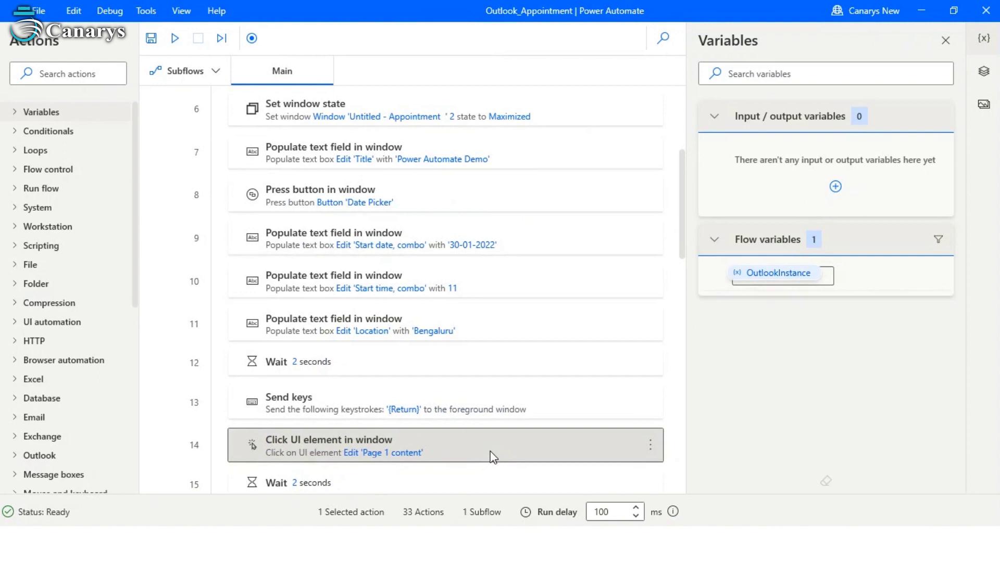
key("Down")
key("Down")
key("Down")
key("Down")
key("Down")
key("Down")
key("Down")
key("Down")
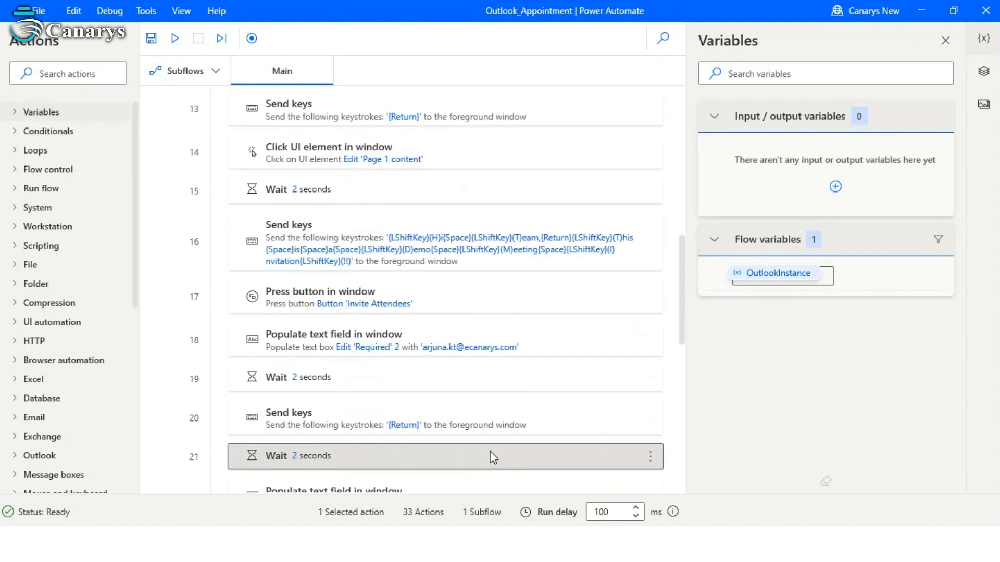
key("Down")
key("Down")
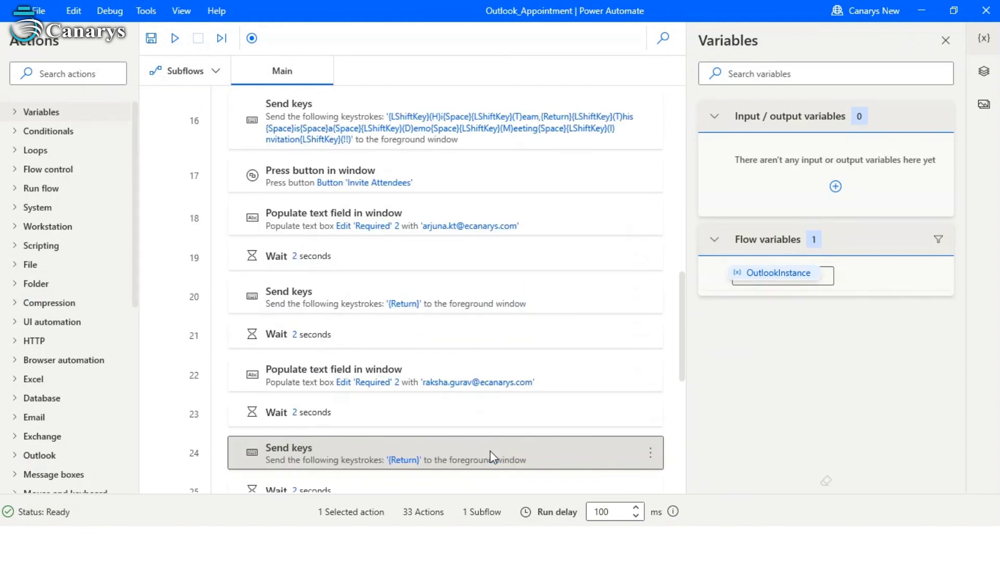
key("Down")
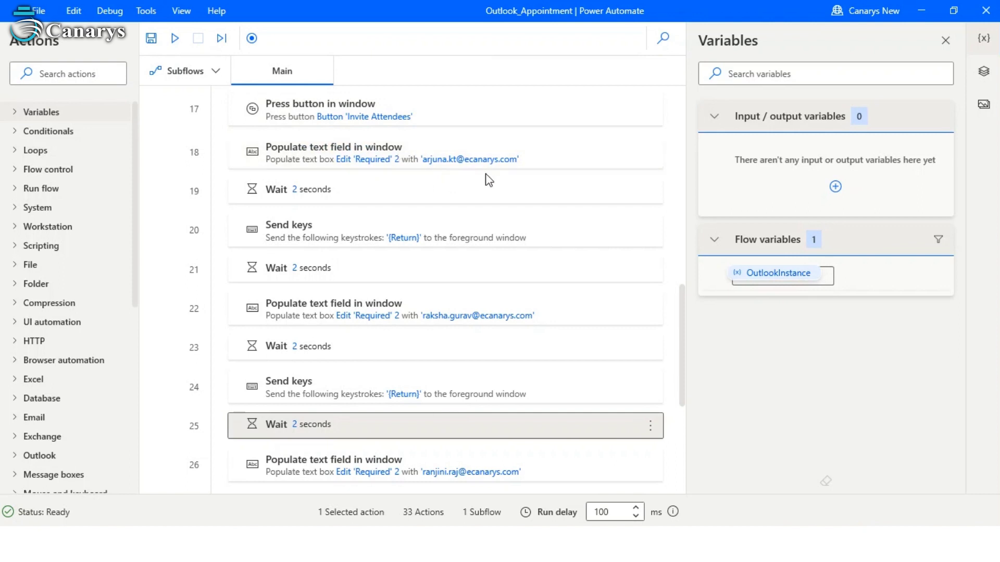
left_click(530, 349)
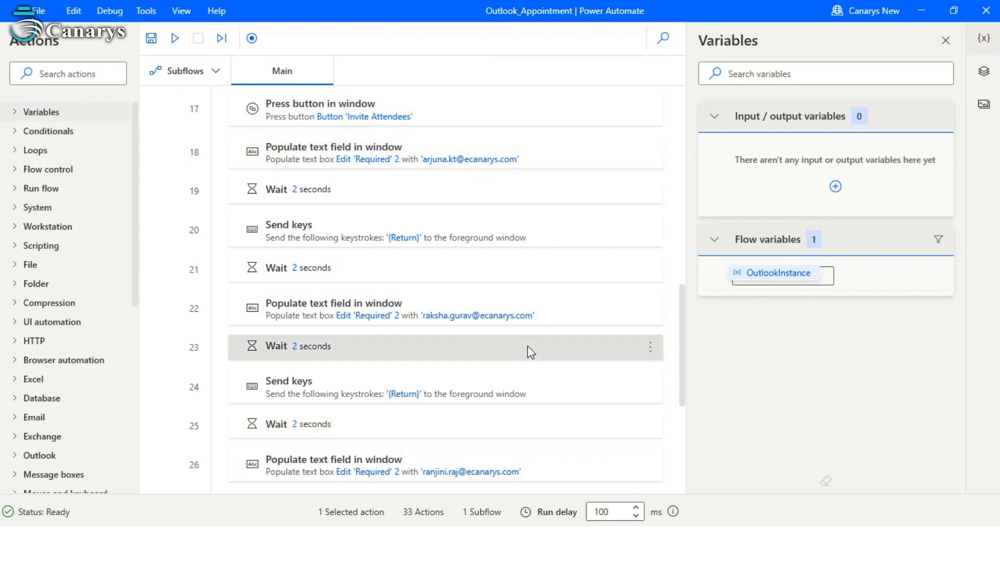
key("Down")
key("Down")
key("Down")
key("Down")
key("Down")
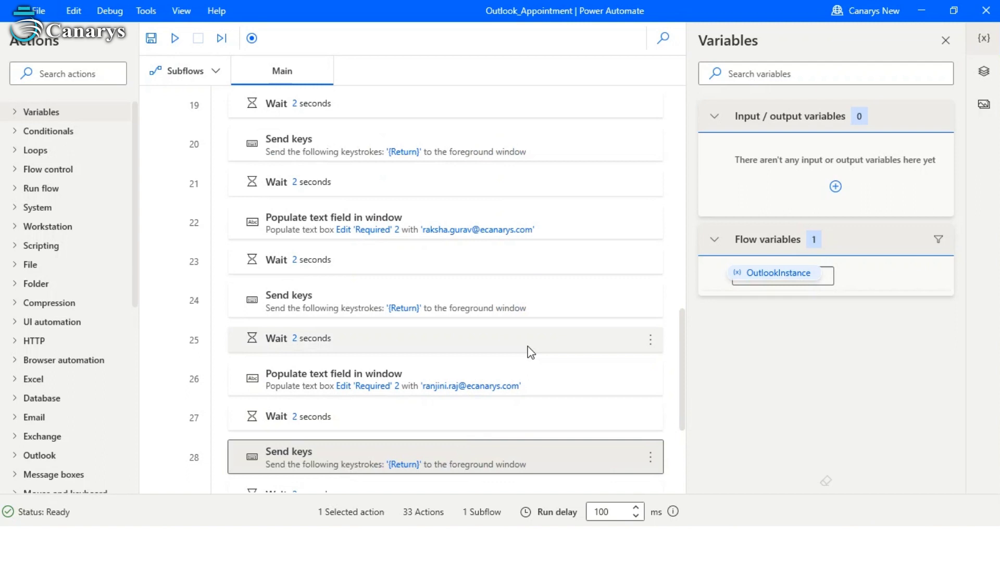
key("Down")
key("Down")
key("Down")
key("Down")
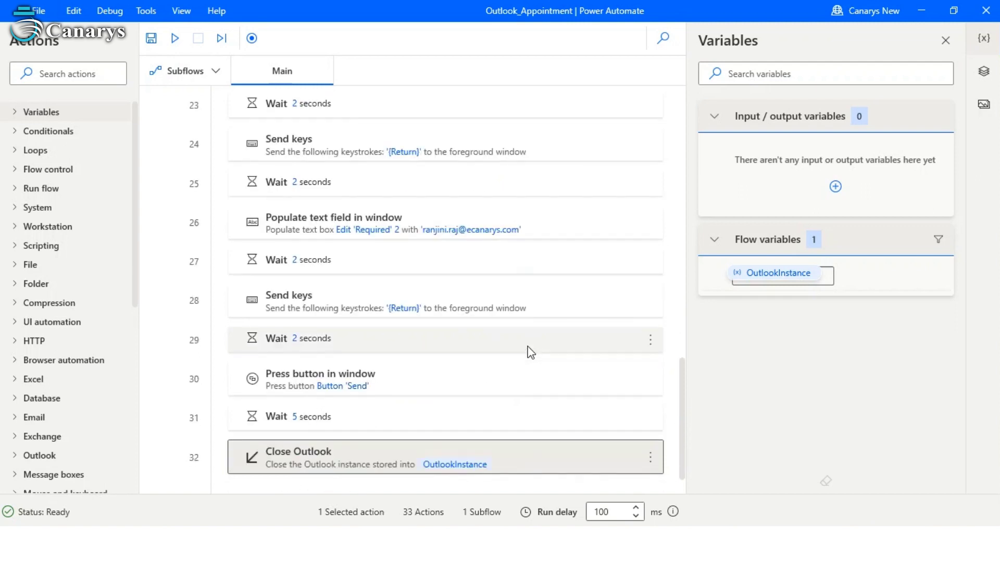
key("Down")
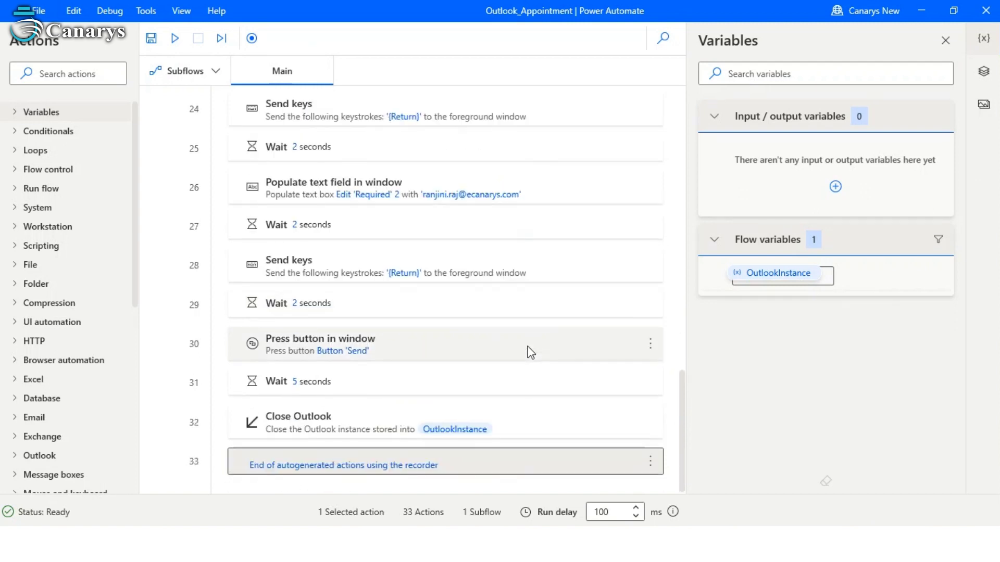
key("ctrl+f")
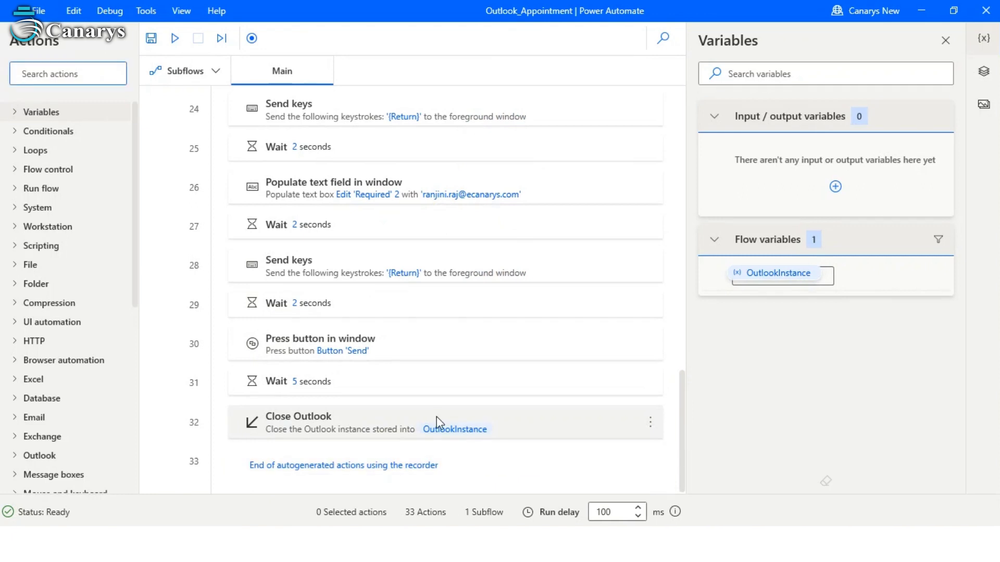
Step: Run the flow so Outlook opens a new appointment titled 'Power Automate Demo'
left_click(175, 38)
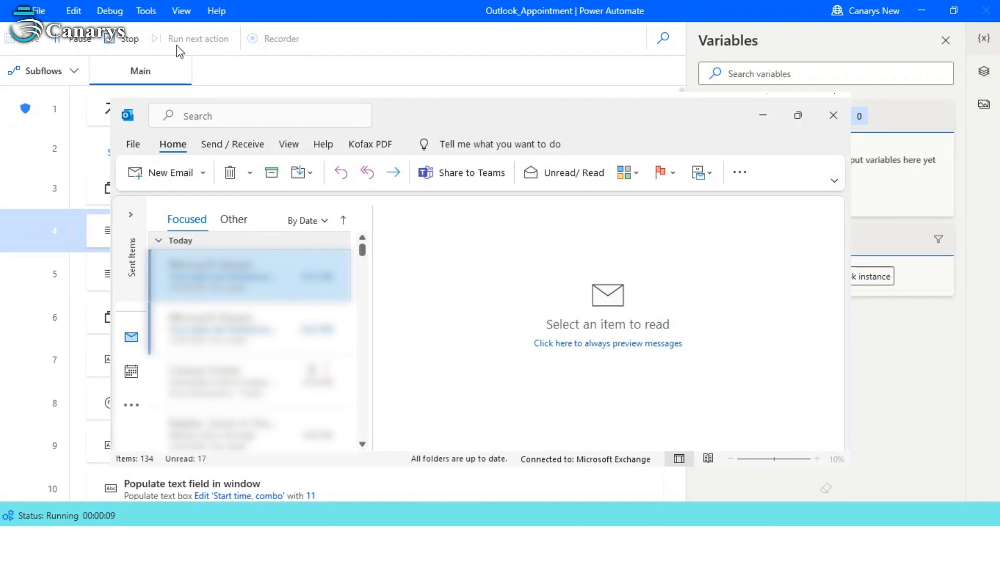
left_click(204, 172)
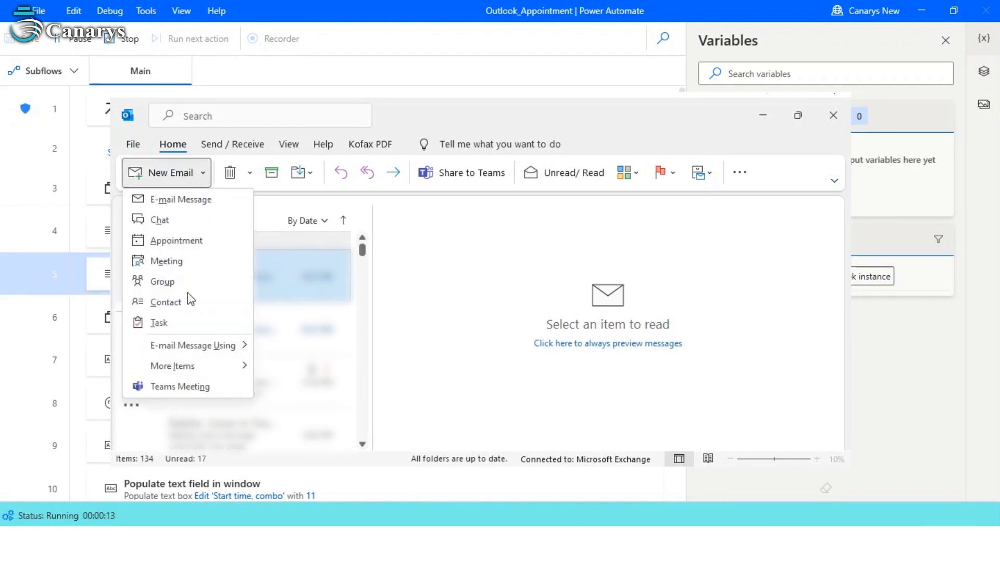
key("Escape")
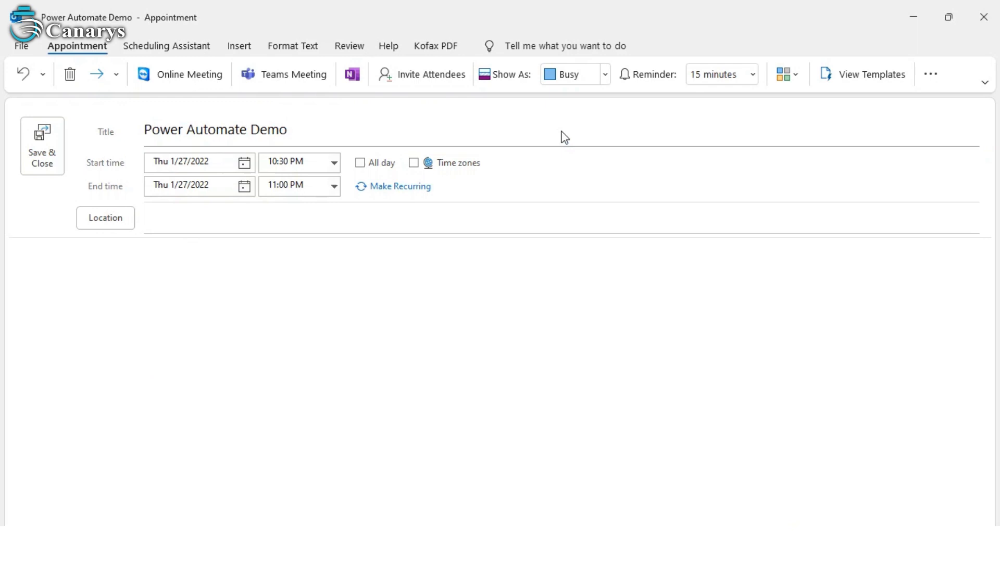
Step: Set the start to 1/30/2022 at 11:00 AM and the location to Bengaluru
left_click(244, 163)
left_click(244, 162)
left_click(192, 167)
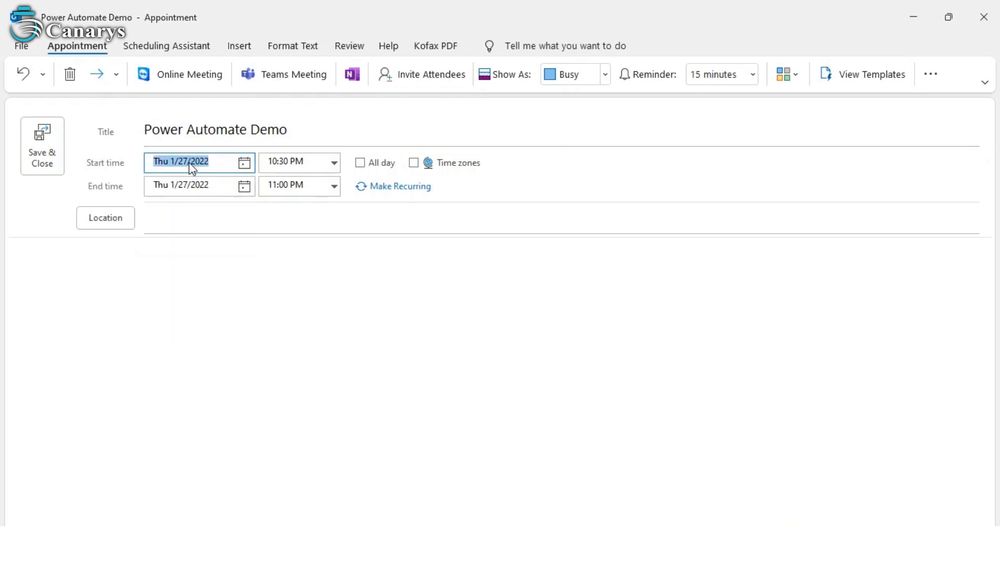
type("1/30/2022")
key("Tab")
type("11:00 AM")
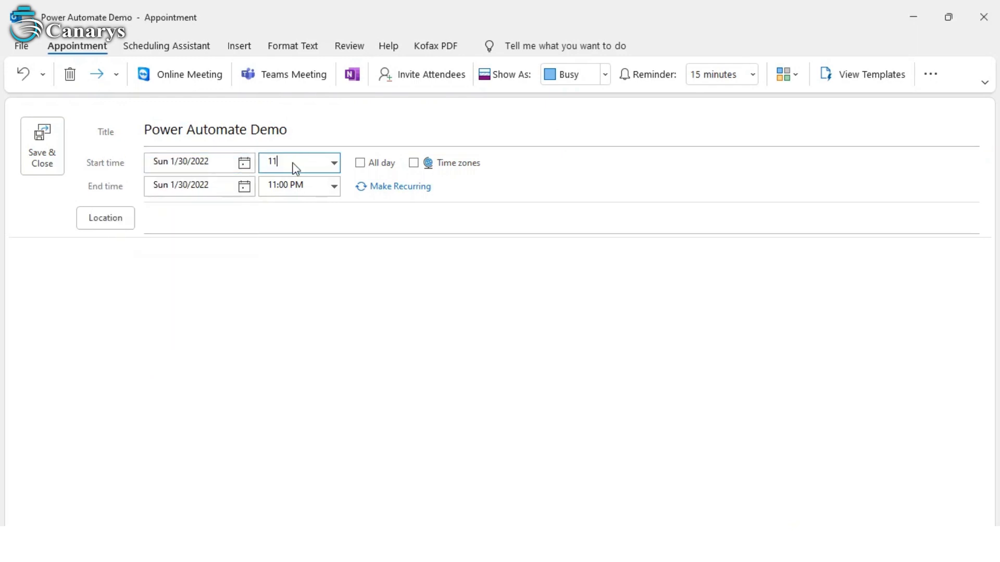
left_click(562, 235)
type("Bengaluru")
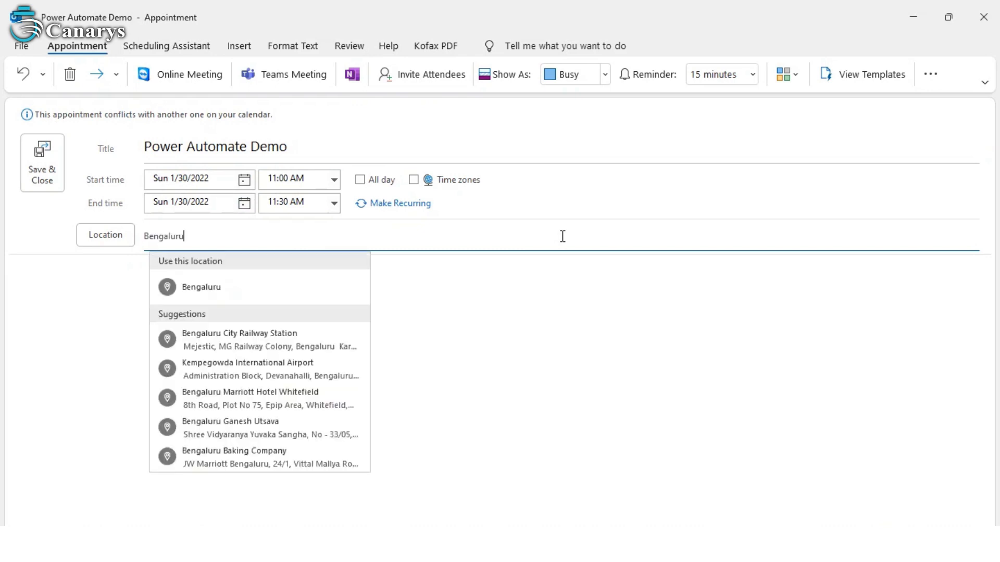
key("Return")
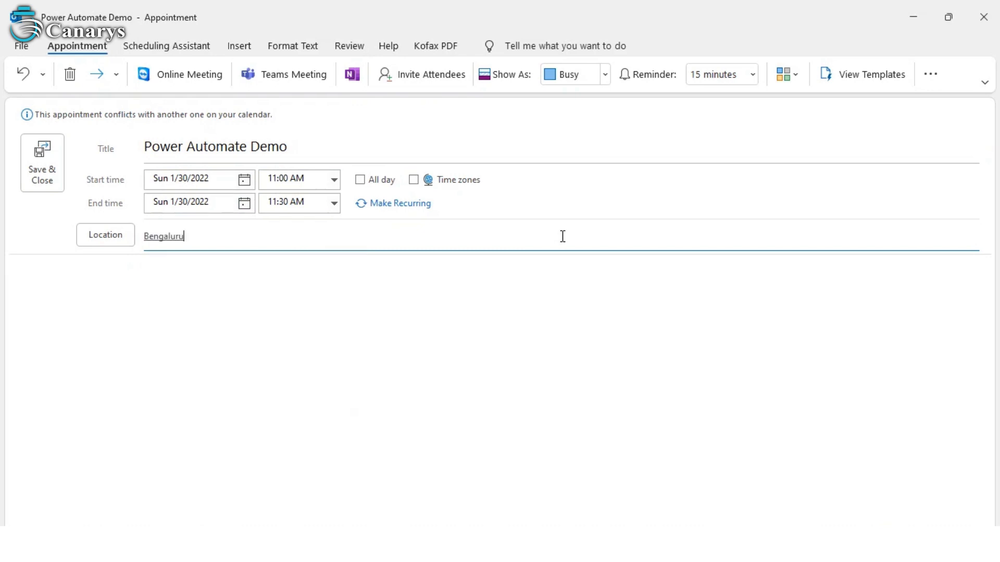
Step: Write the body 'Hi Team,' and 'This is a Demo Meeting Invitation!!' on two lines
key("Tab")
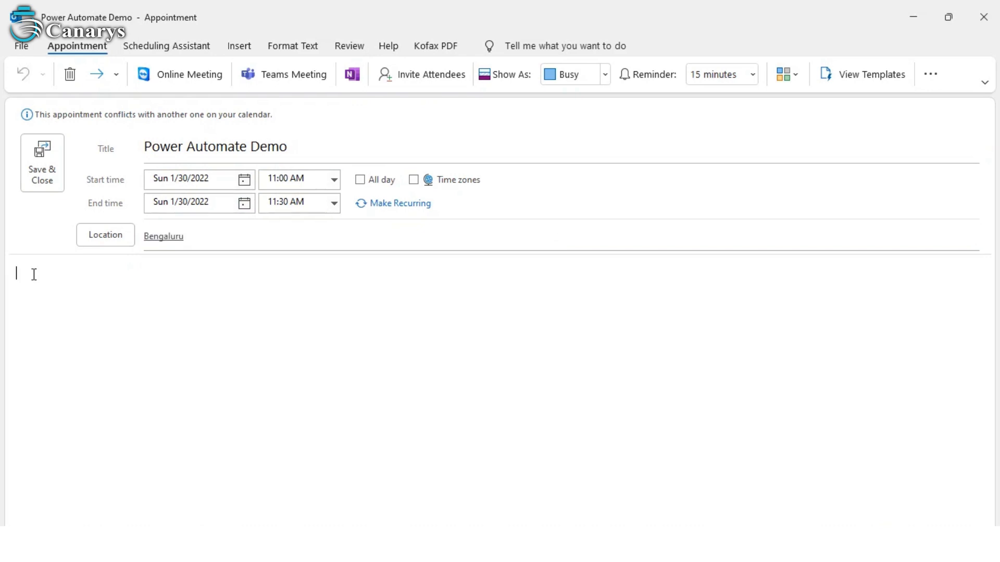
type("Hi Team,")
key("Return")
type("This is a Demo Meeting Invitation!!")
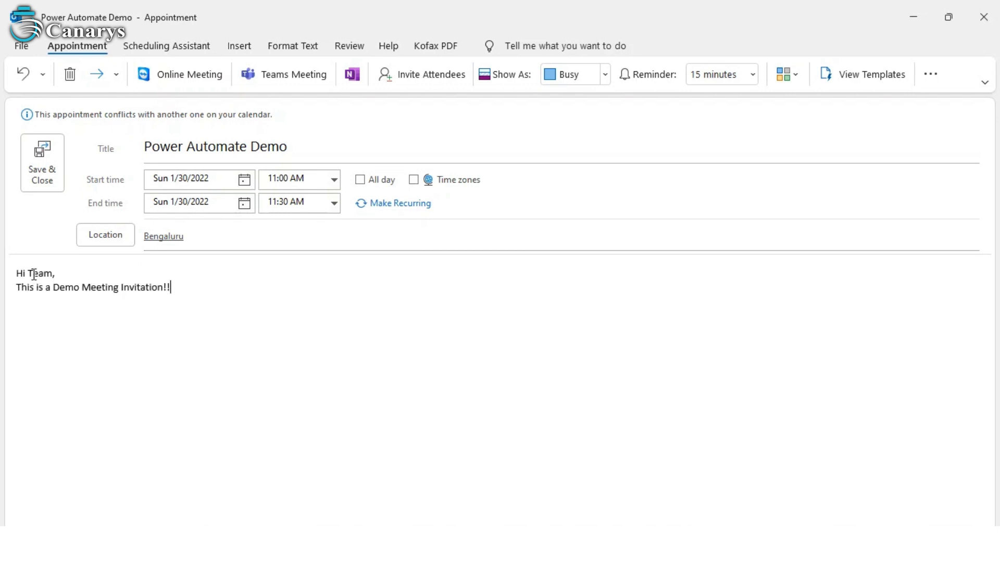
key("F6")
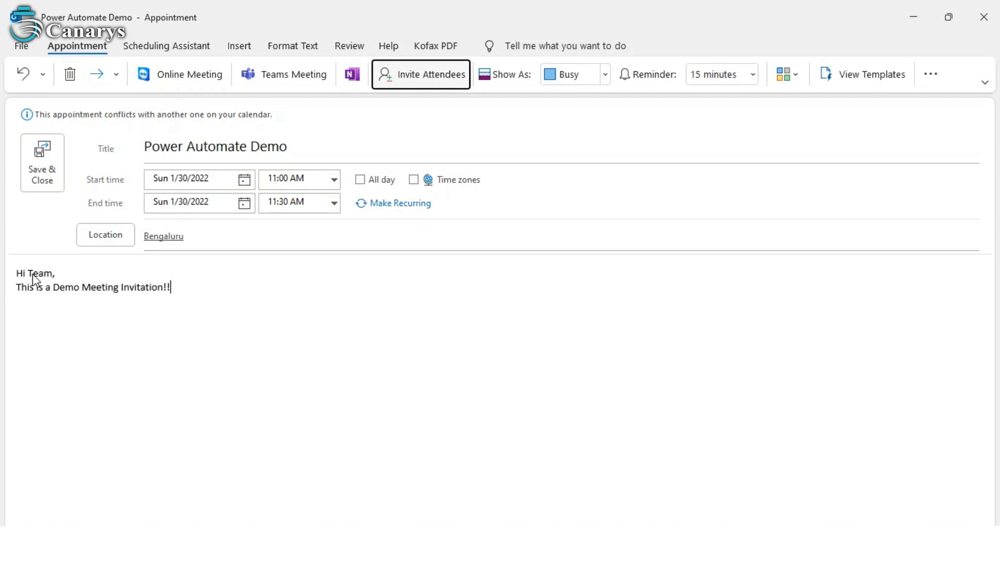
Step: Invite attendees and paste and resolve three attendees' e-mail addresses in the Required field
left_click(420, 74)
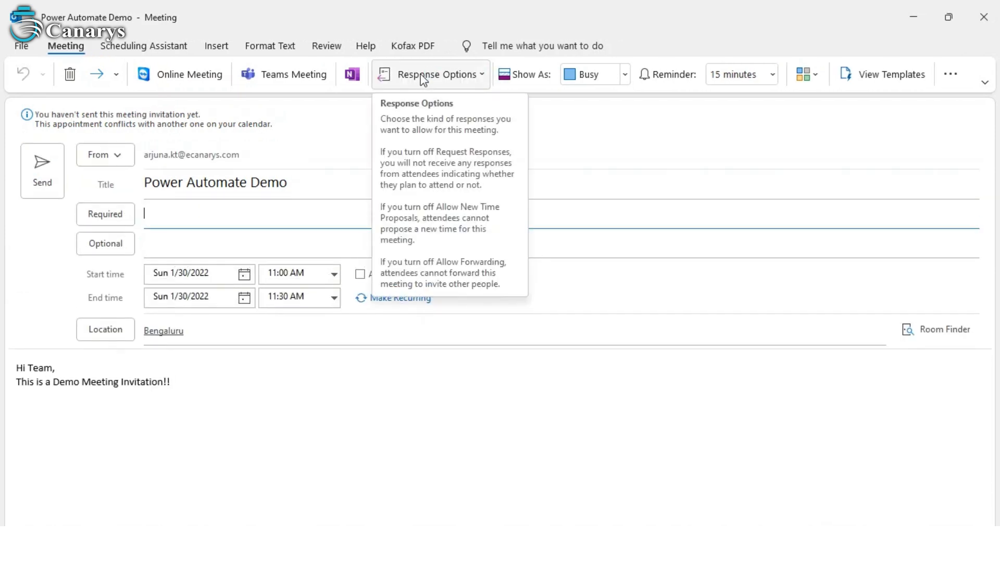
key("ctrl+v")
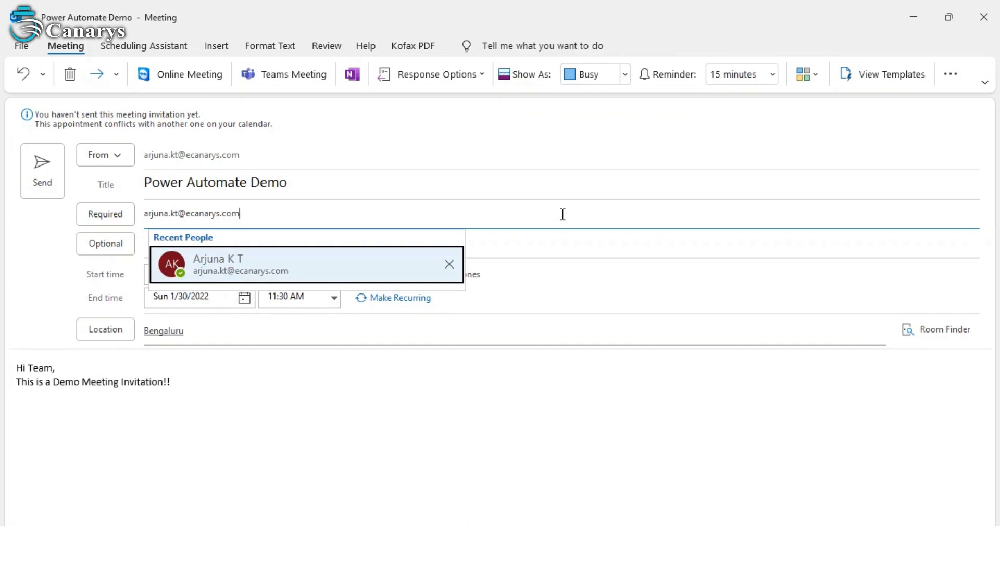
key("Return")
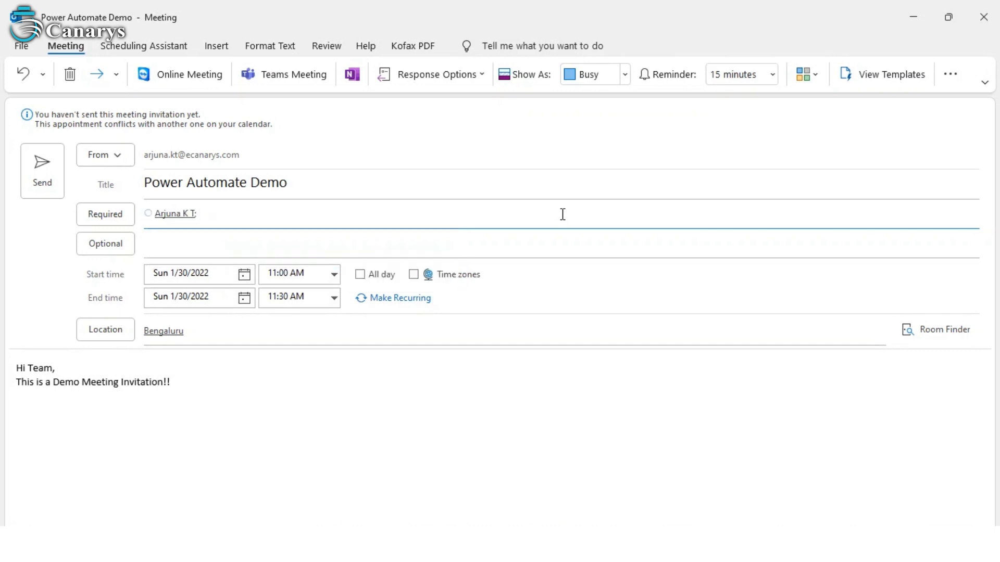
key("ctrl+v")
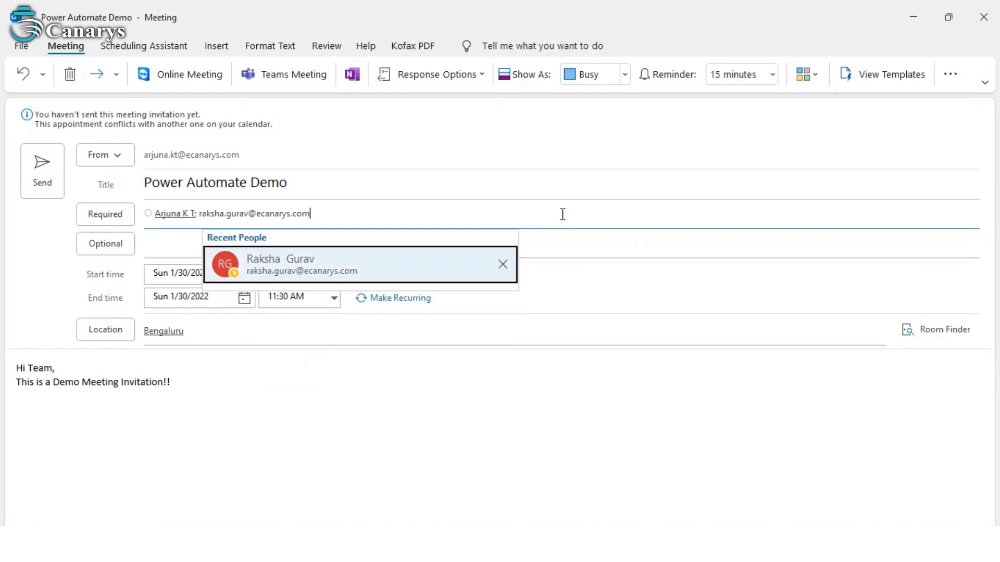
key("Return")
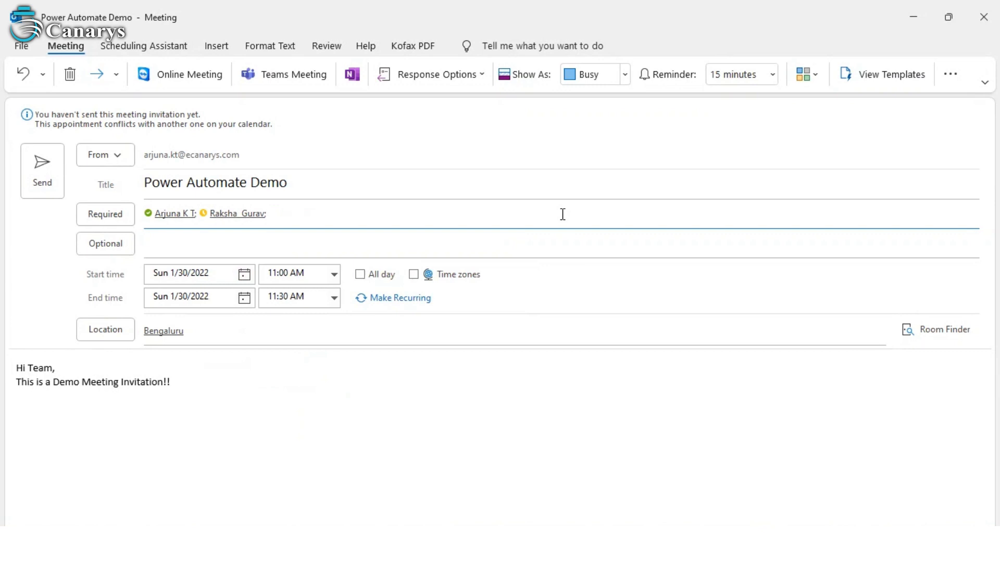
key("ctrl+v")
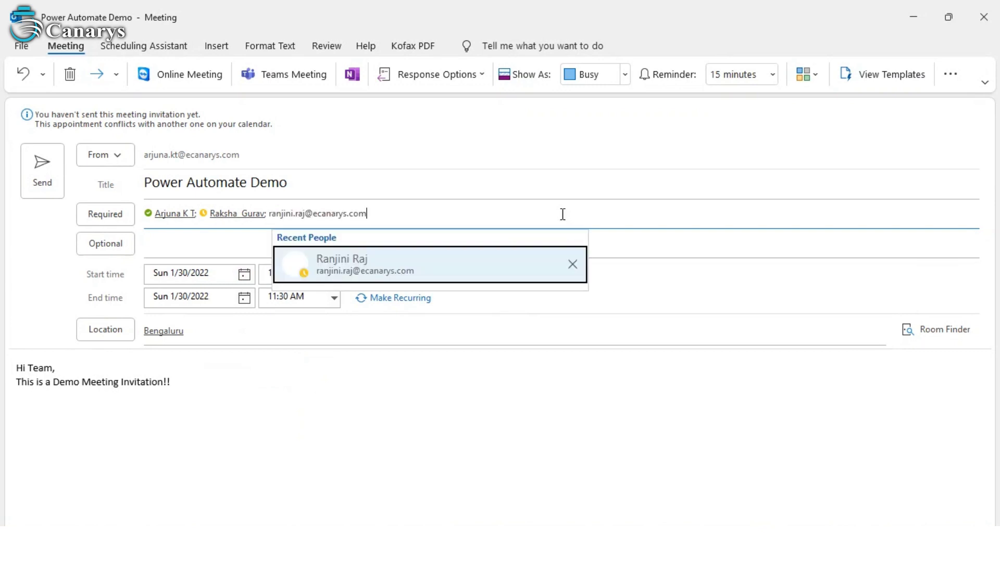
key("Return")
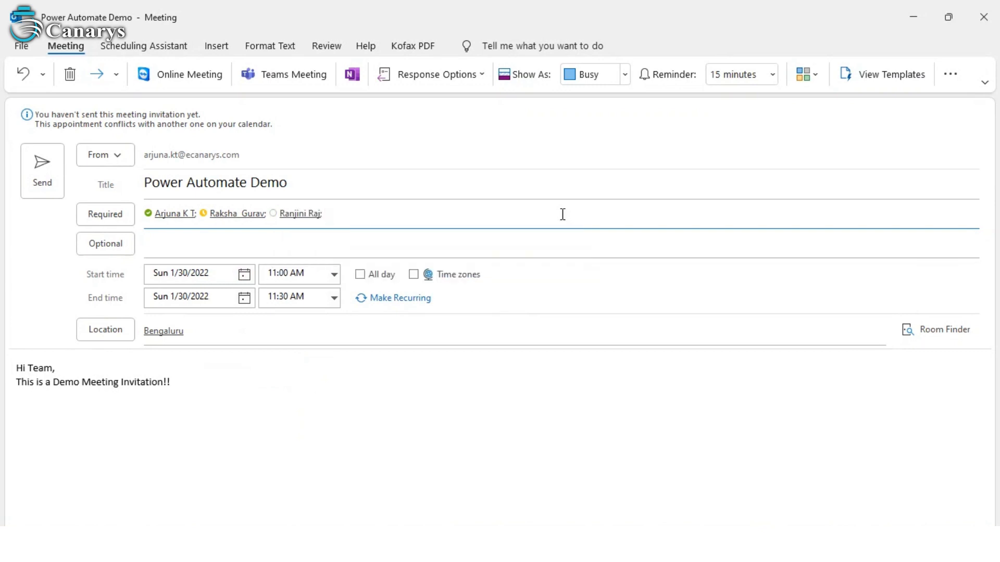
Step: Send the meeting invitation, then relaunch Outlook after the flow finishes
left_click(46, 177)
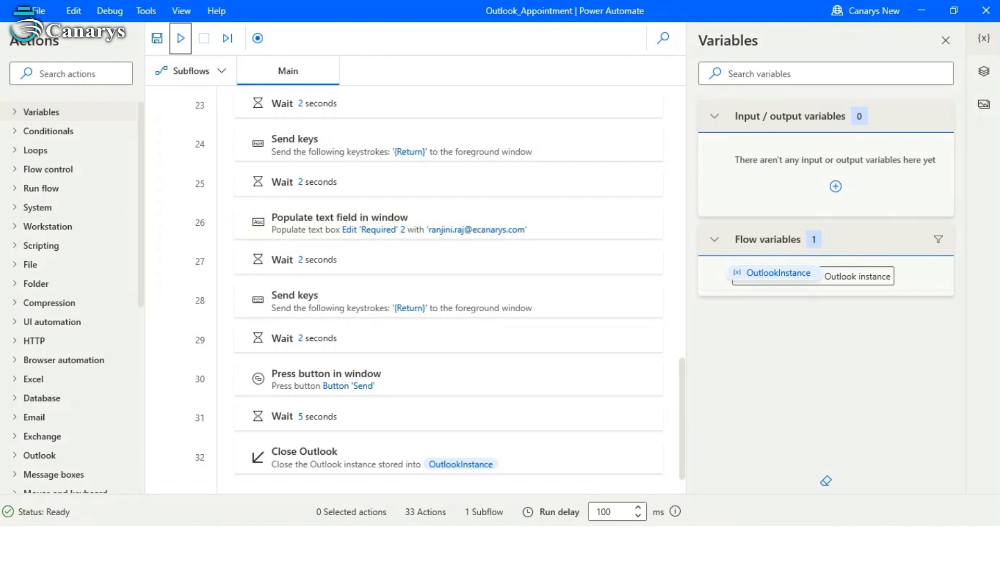
key("F5")
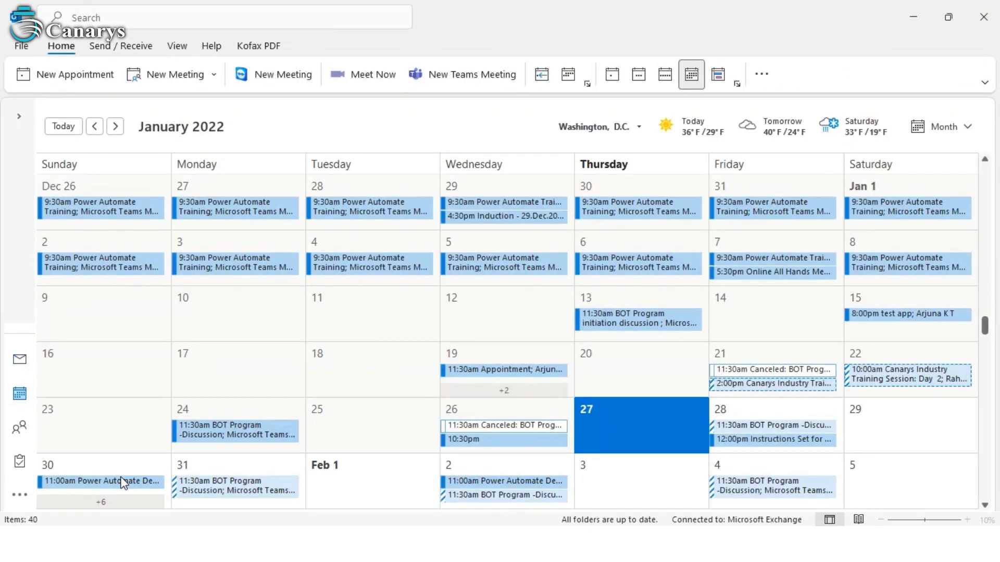
Step: Show the peek card for the 11:00am Power Automate Demo meeting on January 30
left_click(86, 482)
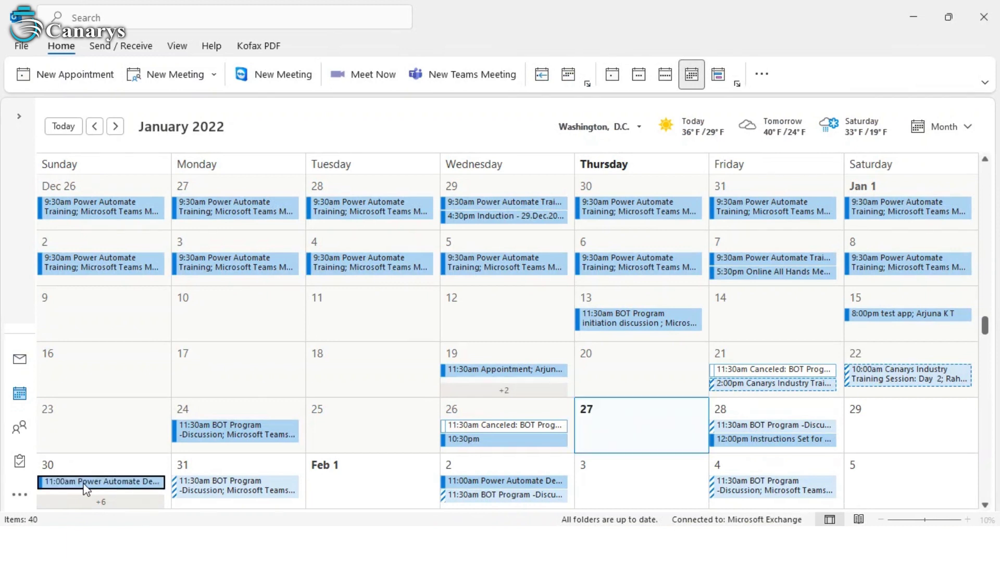